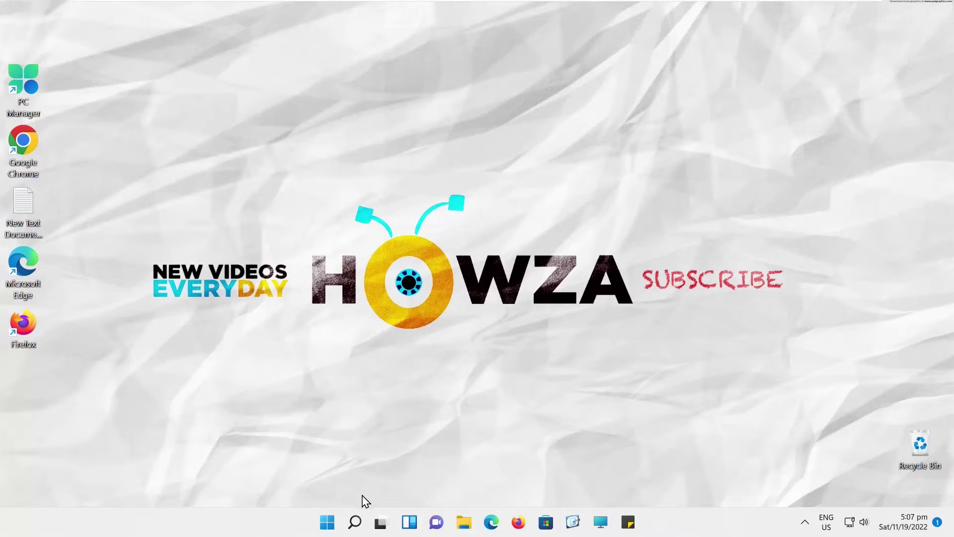
Launch the Services app from the taskbar search results for "ser"
left_click(355, 522)
type("ser")
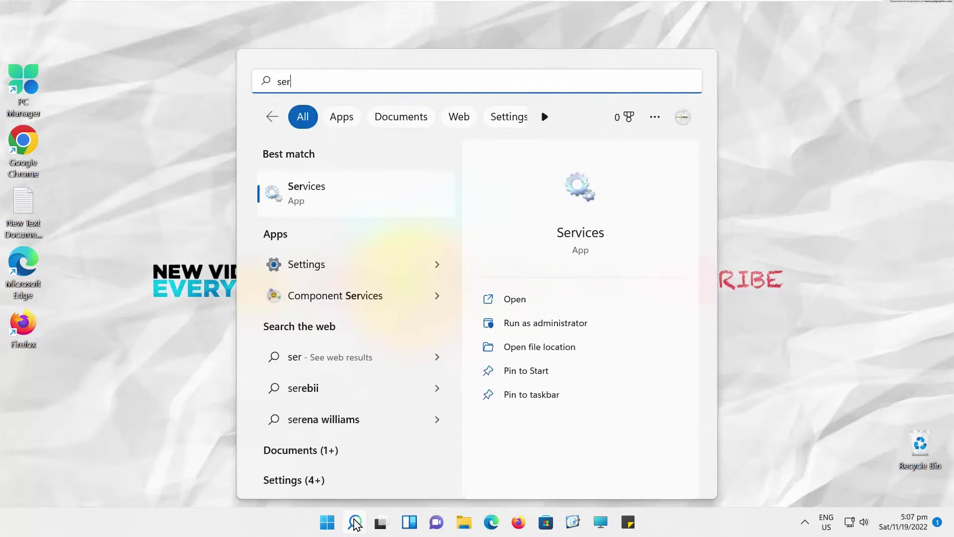
left_click(348, 192)
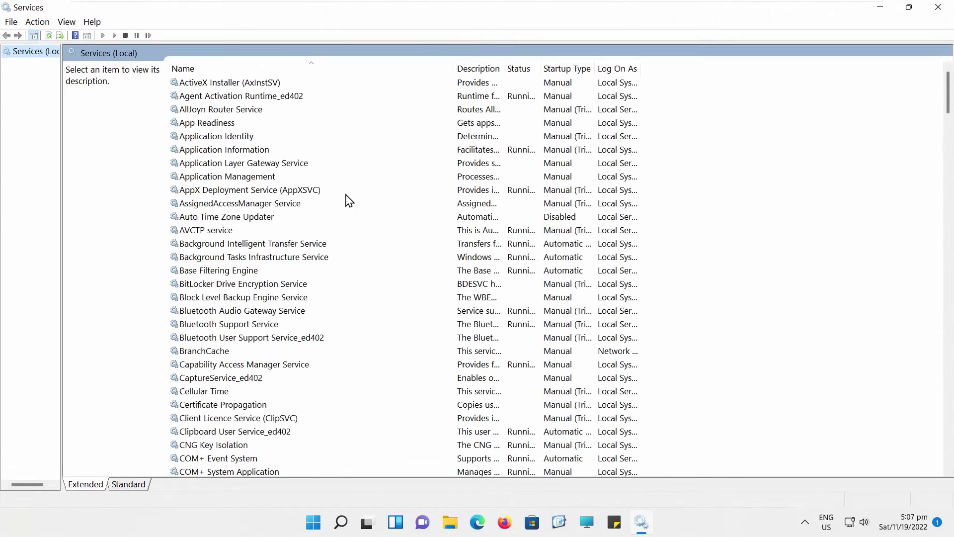
scroll(347, 202, "down", 6)
scroll(346, 202, "down", 10)
scroll(346, 201, "down", 10)
scroll(347, 202, "down", 10)
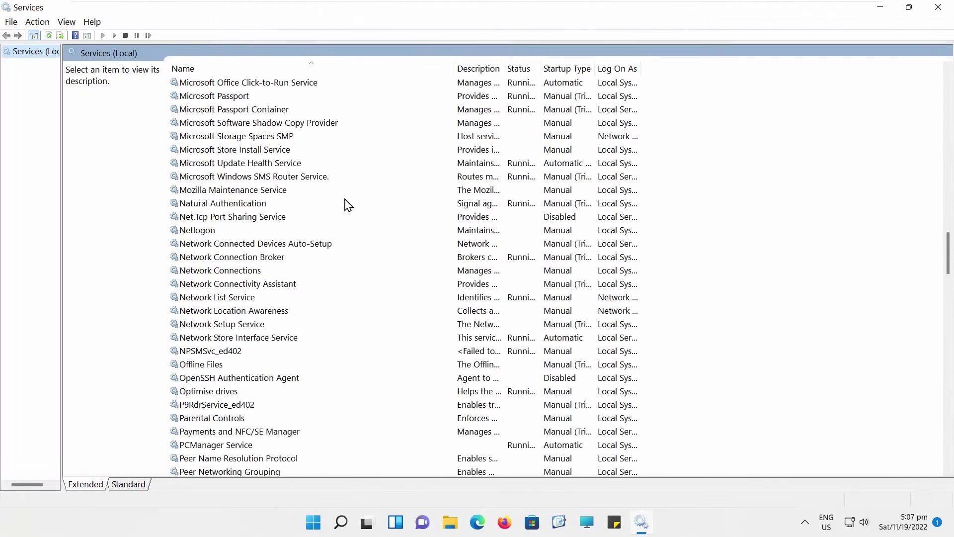
scroll(346, 202, "down", 8)
scroll(345, 206, "down", 10)
scroll(347, 206, "down", 3)
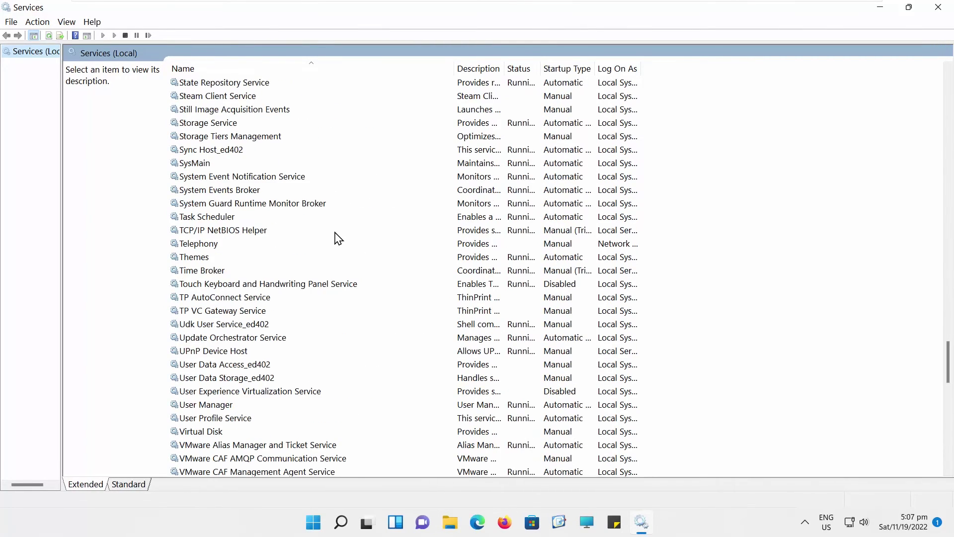
Select the Touch Keyboard and Handwriting Panel Service and bring up its properties
left_click(249, 283)
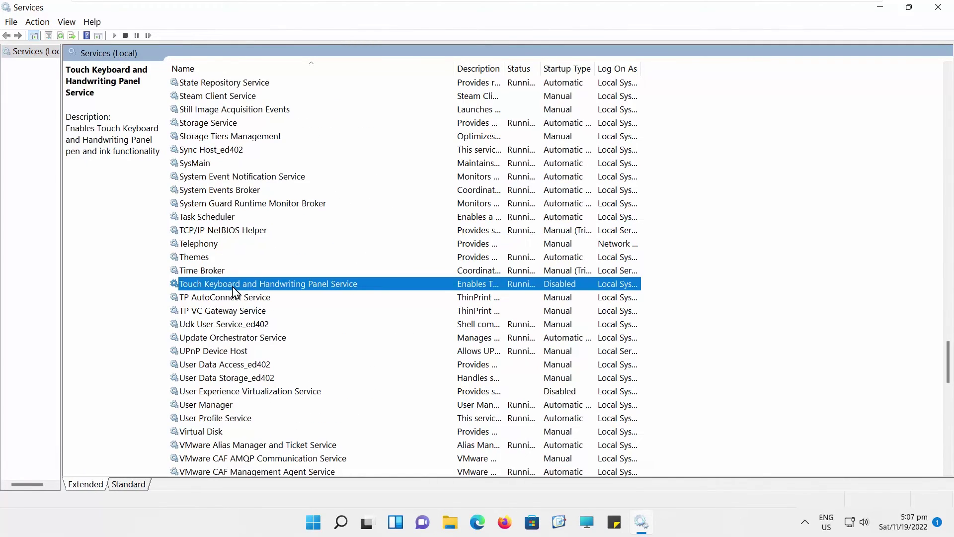
double_click(238, 289)
Set the service's startup type to Automatic and apply it
left_click(503, 244)
left_click(448, 263)
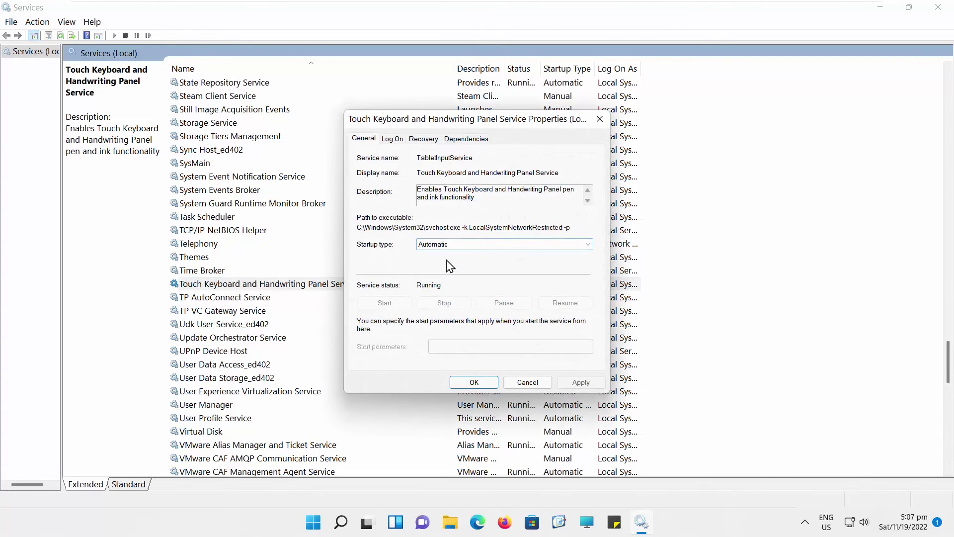
left_click(581, 381)
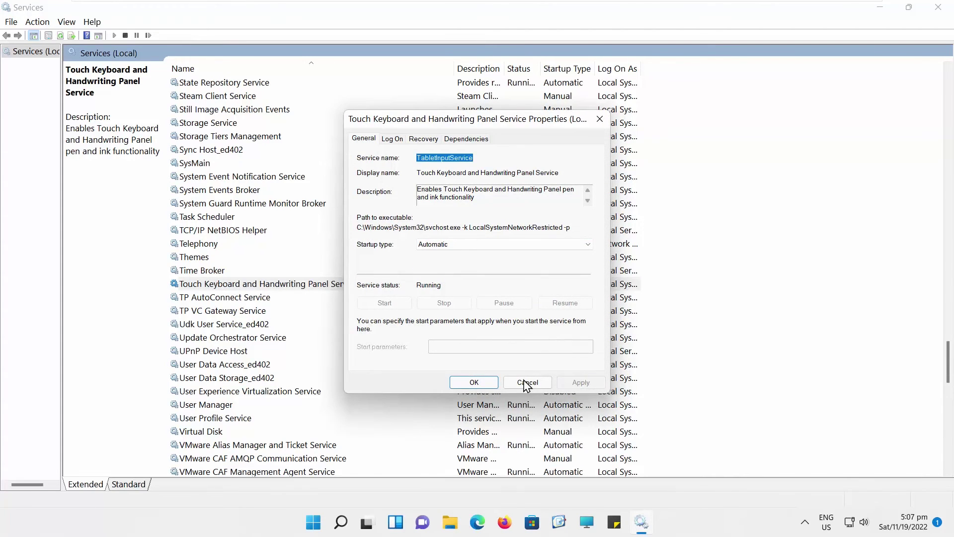
left_click(475, 382)
Show the Start menu's power options ready for a restart
left_click(312, 522)
left_click(631, 479)
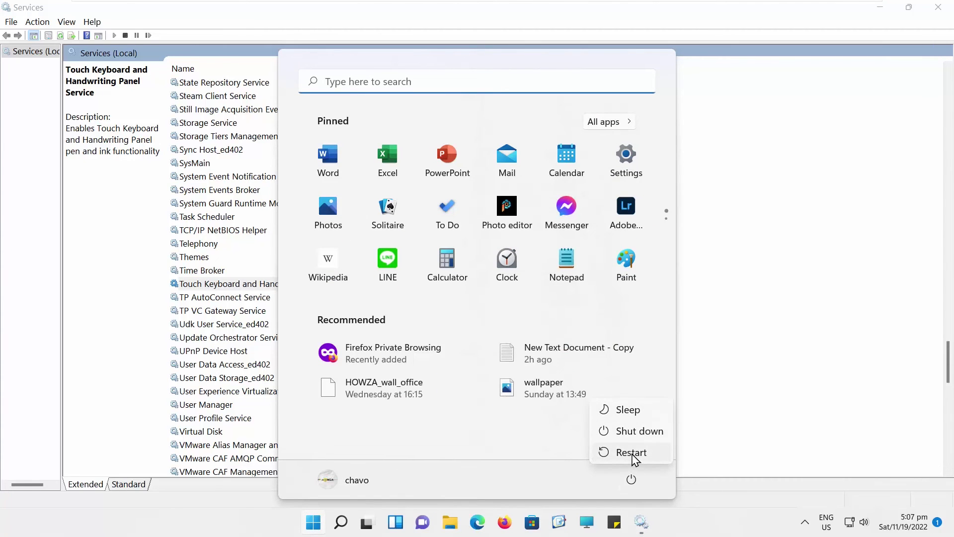